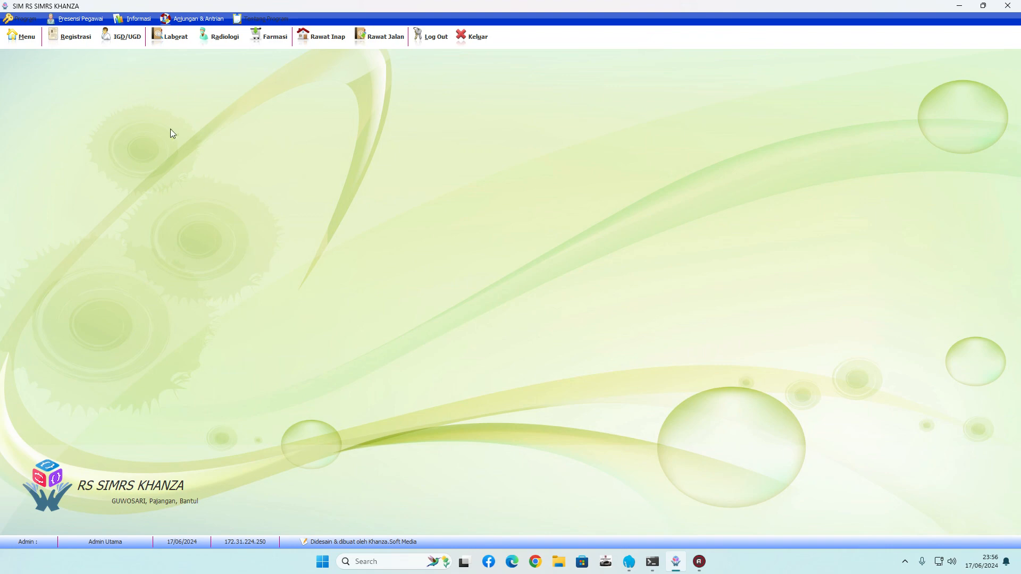
Open the registration module and start a new registration entry with the automatic registration time enabled.
{"action": "left_click", "coordinate": [81, 37]}
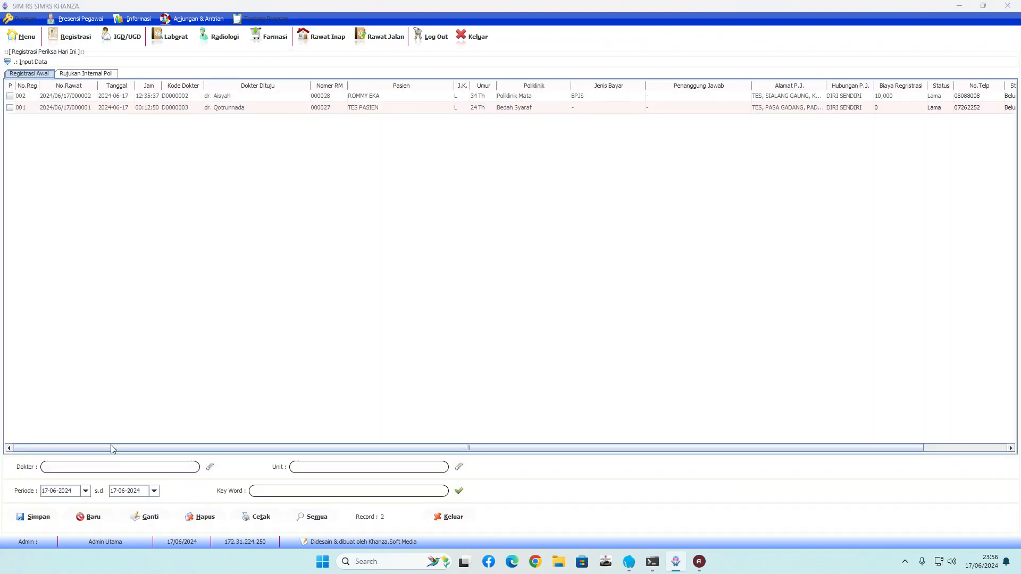
{"action": "left_click", "coordinate": [94, 522]}
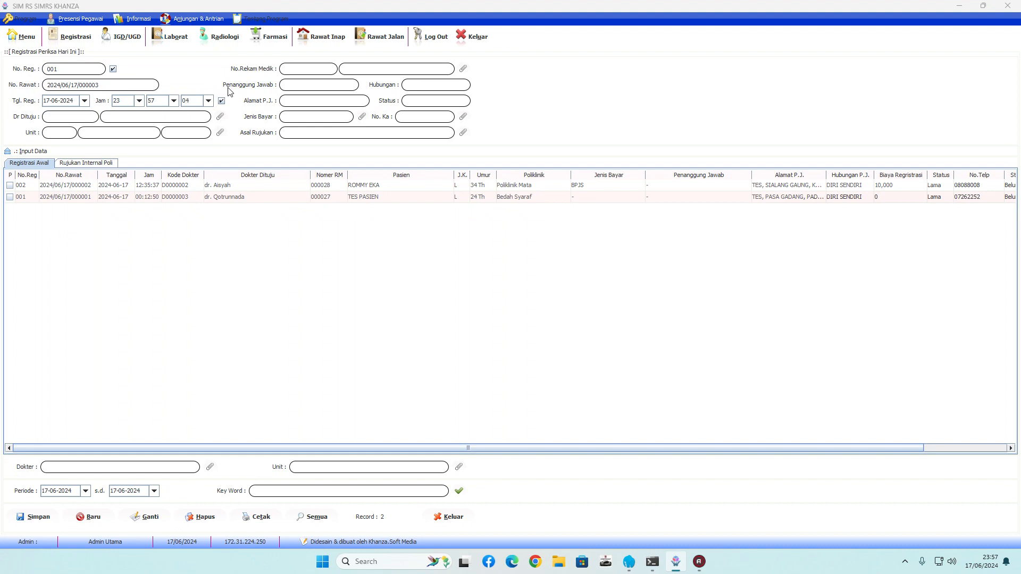
{"action": "left_click", "coordinate": [222, 102]}
{"action": "left_click", "coordinate": [222, 101]}
{"action": "left_click", "coordinate": [221, 101]}
Assign the second listed doctor and the unit Poliklinik Anak to the new registration.
{"action": "left_click", "coordinate": [221, 117]}
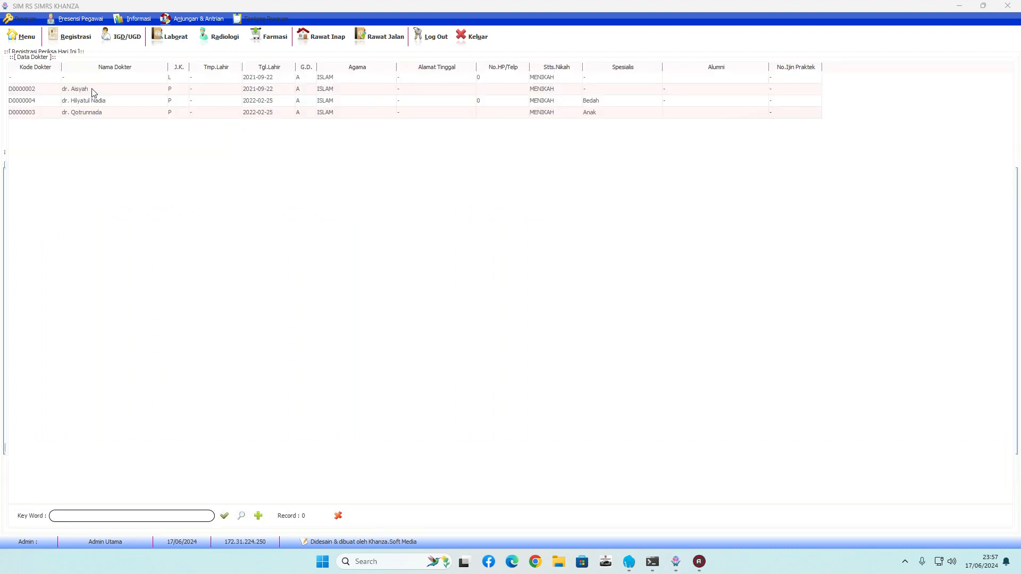
{"action": "left_click", "coordinate": [94, 92]}
{"action": "double_click", "coordinate": [94, 91]}
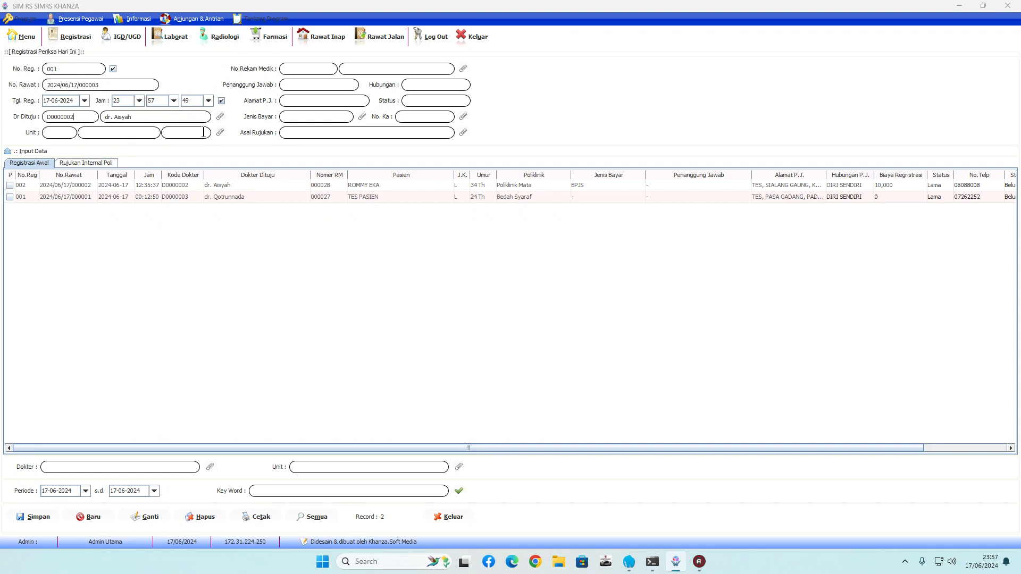
{"action": "left_click", "coordinate": [220, 133]}
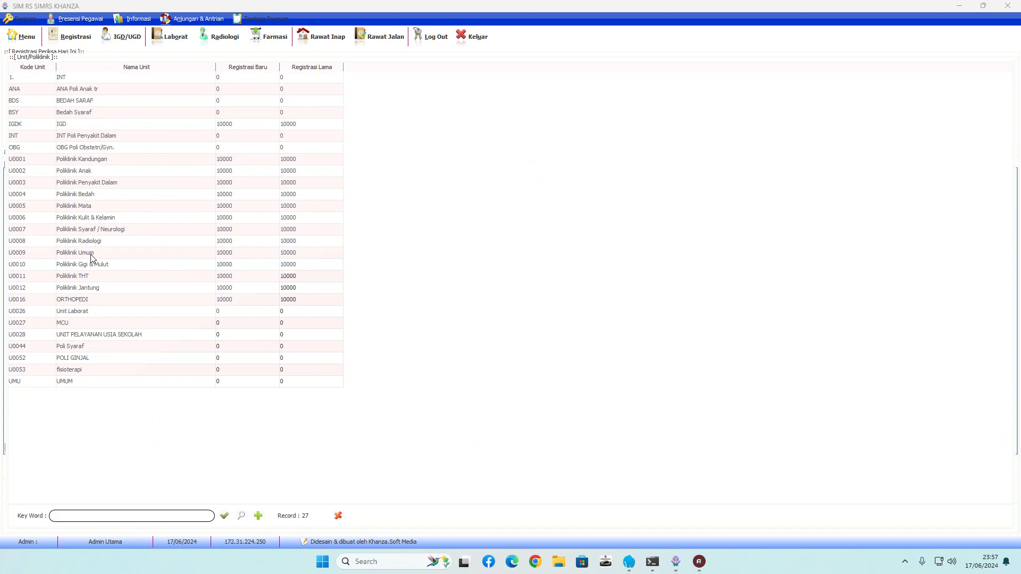
{"action": "left_click", "coordinate": [86, 174]}
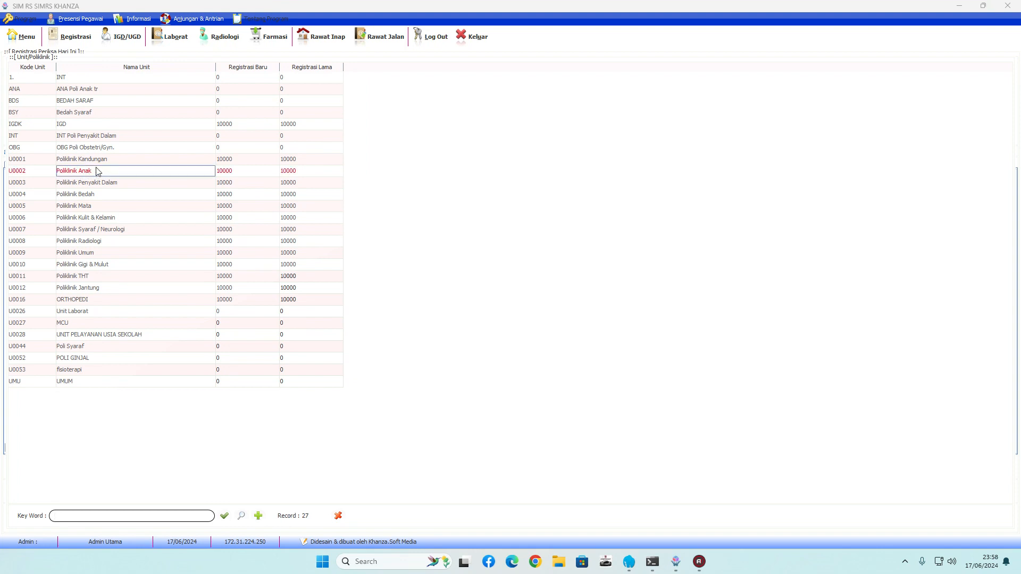
{"action": "double_click", "coordinate": [97, 171]}
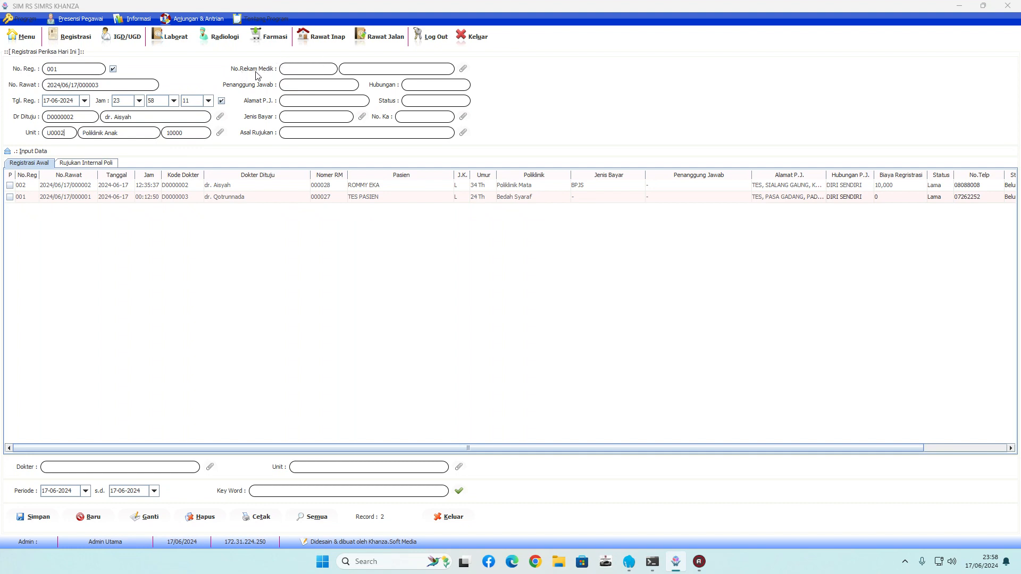
Open the patient data from the registration's medical record field and review the list of insurance providers.
{"action": "left_click", "coordinate": [464, 70]}
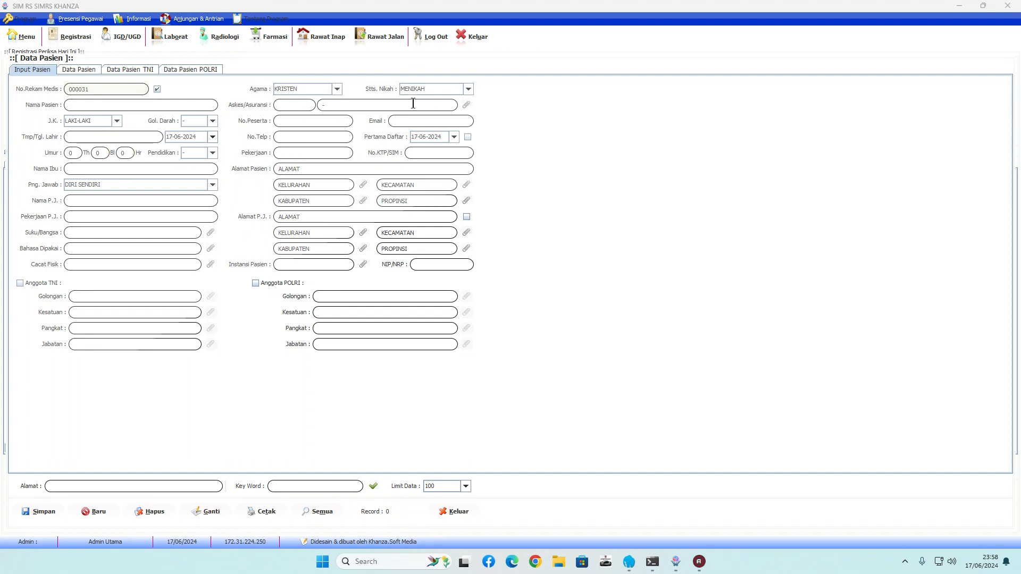
{"action": "left_click", "coordinate": [465, 105]}
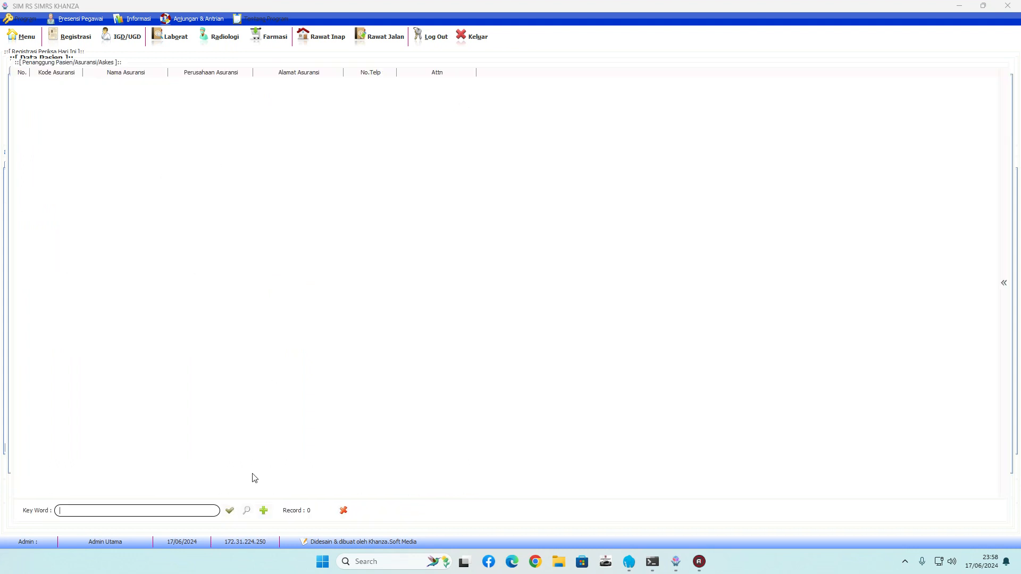
{"action": "left_click", "coordinate": [246, 510]}
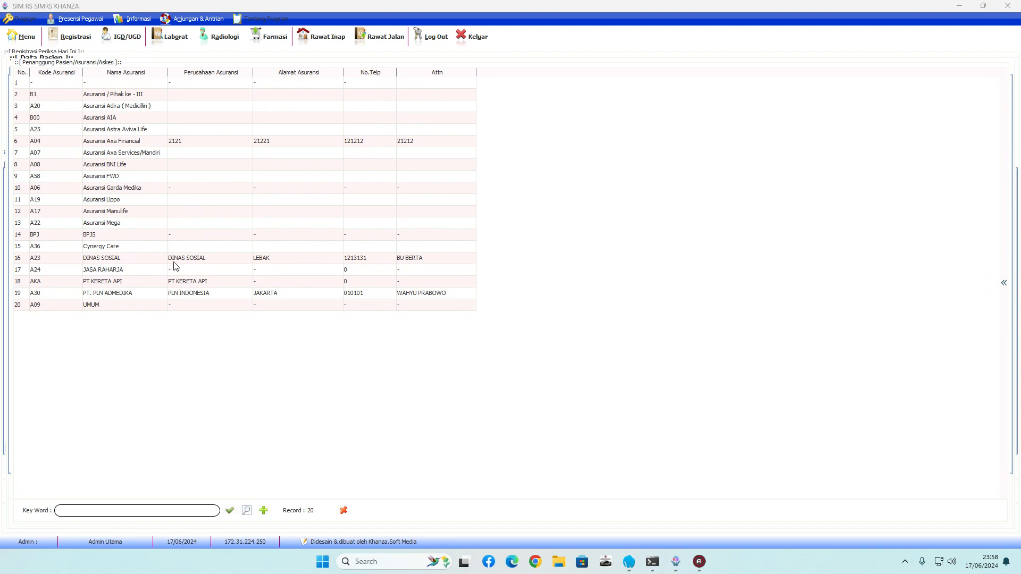
{"action": "left_click", "coordinate": [344, 511]}
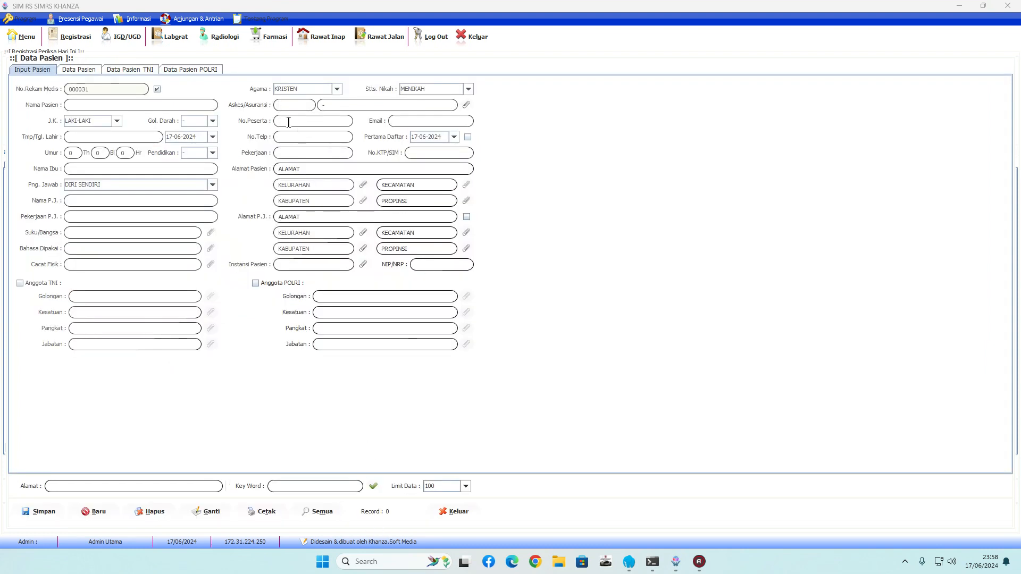
Enter "-" as the participant number in the blank patient form.
{"action": "left_click", "coordinate": [290, 120]}
{"action": "type", "text": "-"}
{"action": "left_click", "coordinate": [316, 166]}
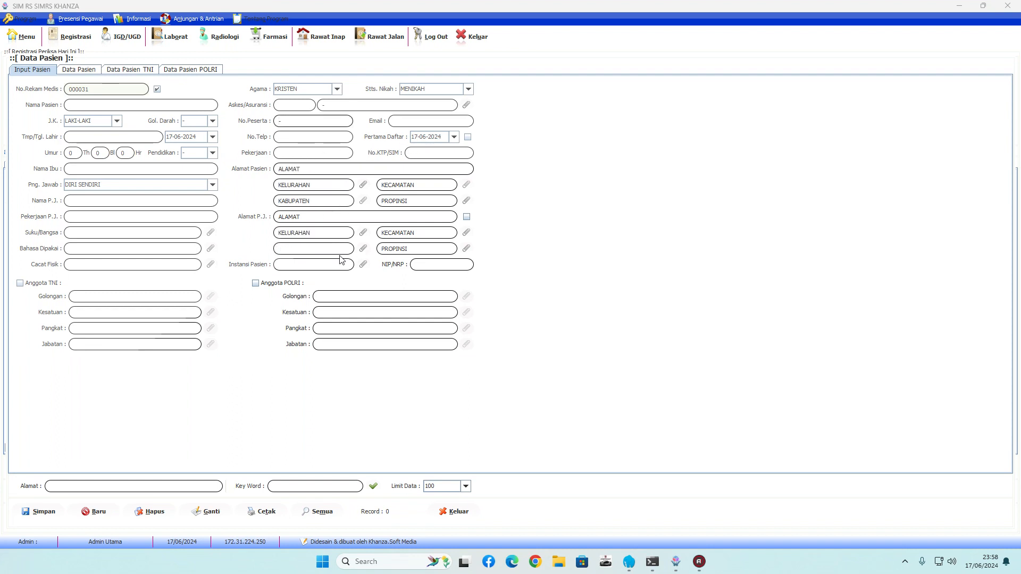
{"action": "left_click", "coordinate": [91, 106]}
Display all records in the patient list and compare it with the patient input form.
{"action": "left_click", "coordinate": [87, 71]}
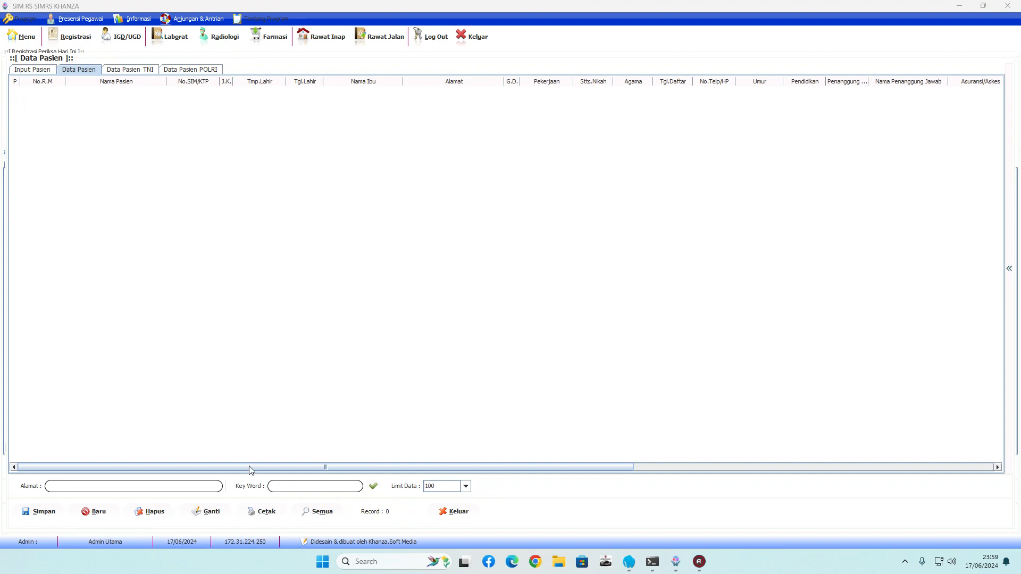
{"action": "left_click", "coordinate": [316, 513]}
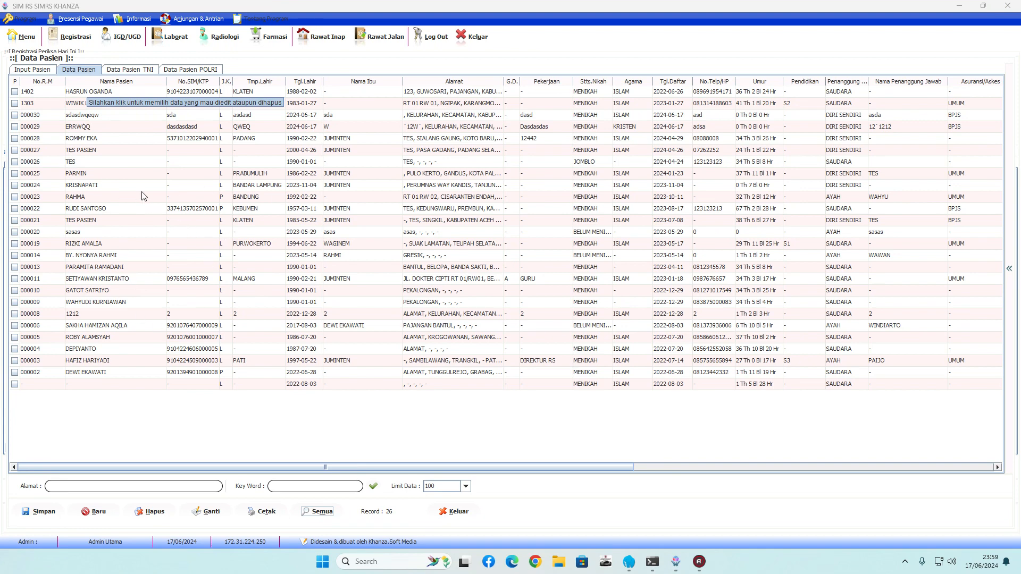
{"action": "left_click", "coordinate": [47, 72]}
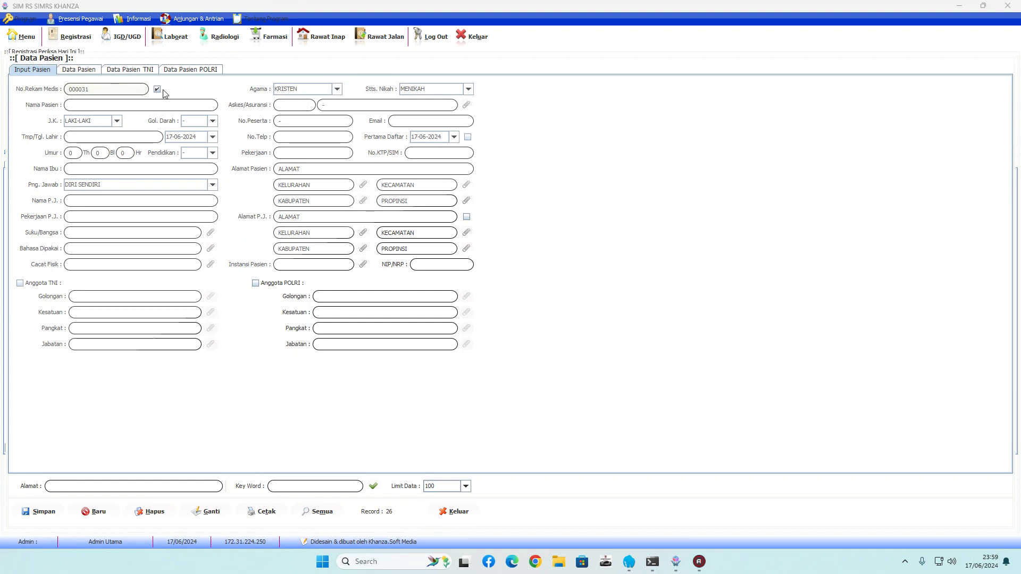
{"action": "left_click", "coordinate": [91, 73]}
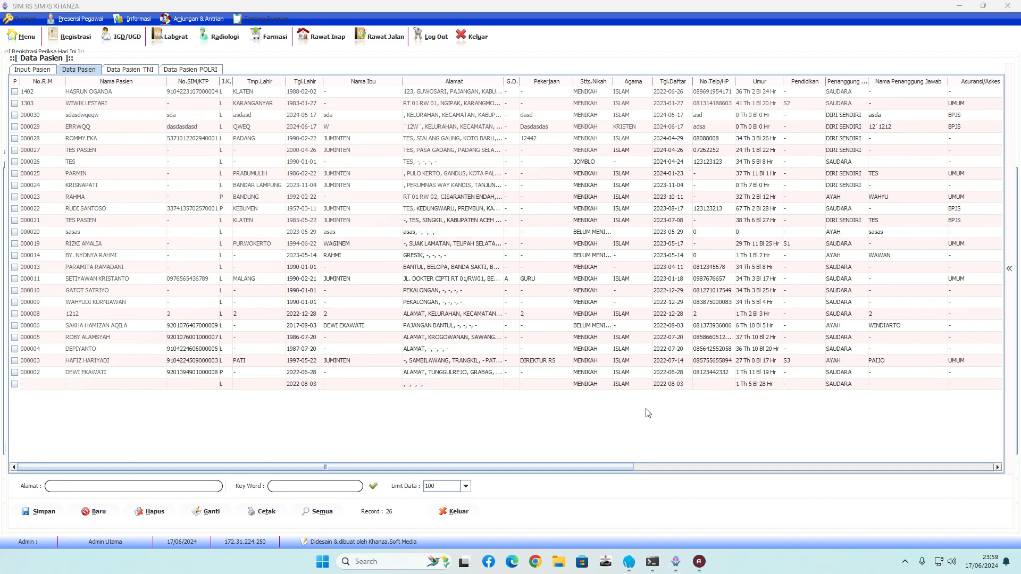
Search the patient list by medical record number and by first name, and view the matching patient's details.
{"action": "type", "text": "0028"}
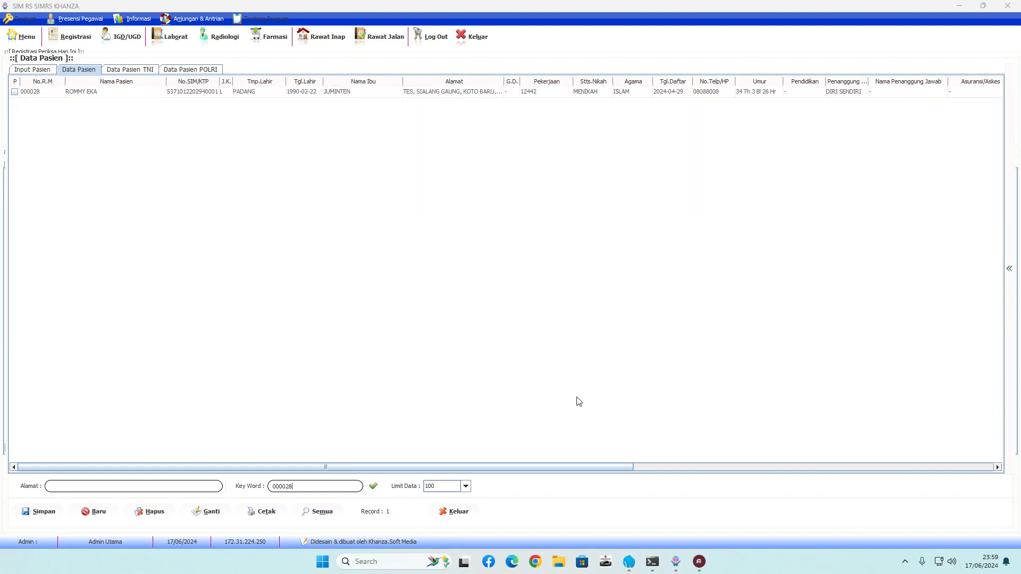
{"action": "left_click", "coordinate": [305, 486]}
{"action": "key", "text": "ctrl+a"}
{"action": "type", "text": "romm"}
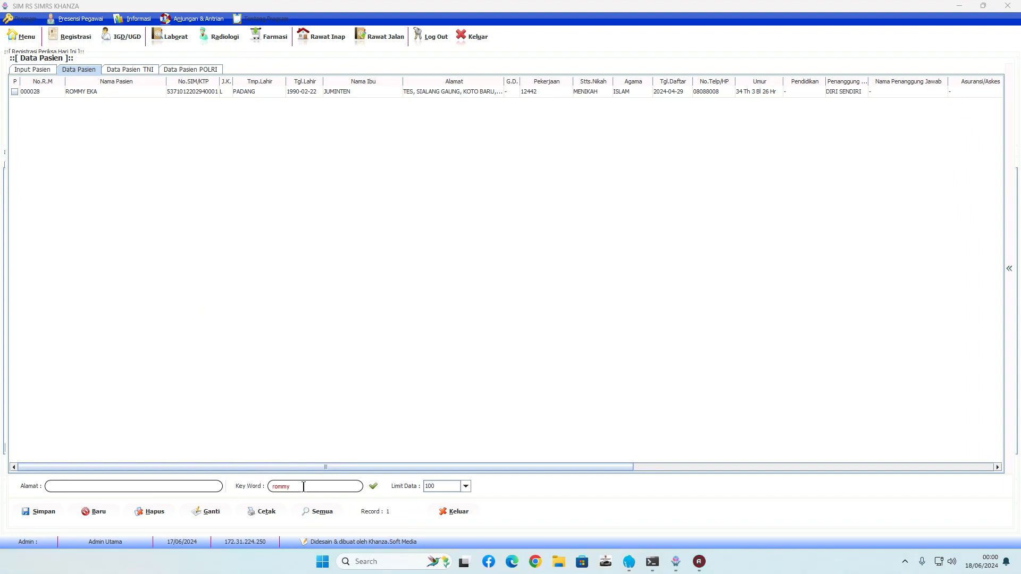
{"action": "left_click", "coordinate": [95, 99]}
{"action": "left_click", "coordinate": [44, 71]}
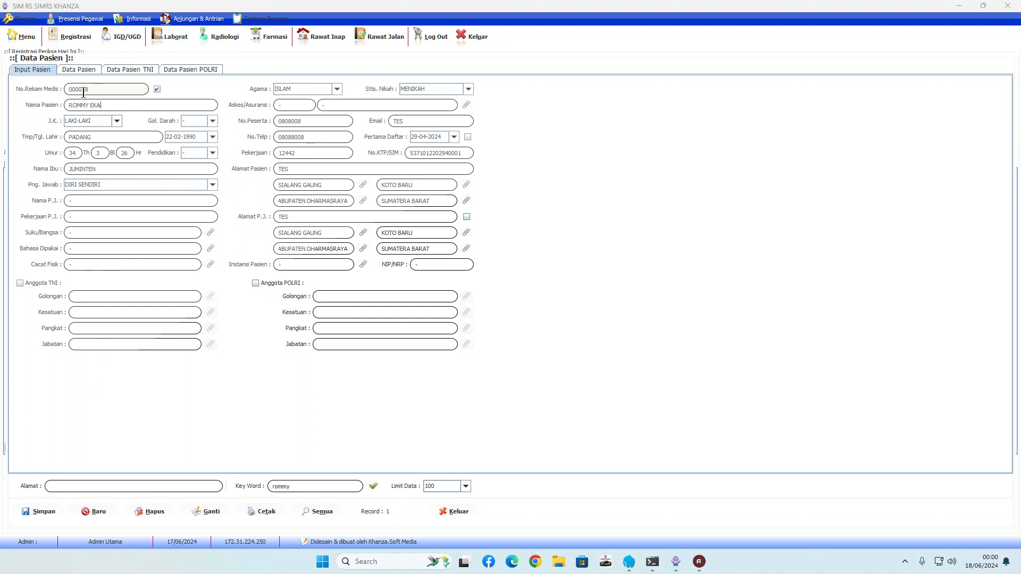
List all patients again and choose the patient in the fifth row for the registration.
{"action": "left_click", "coordinate": [89, 74]}
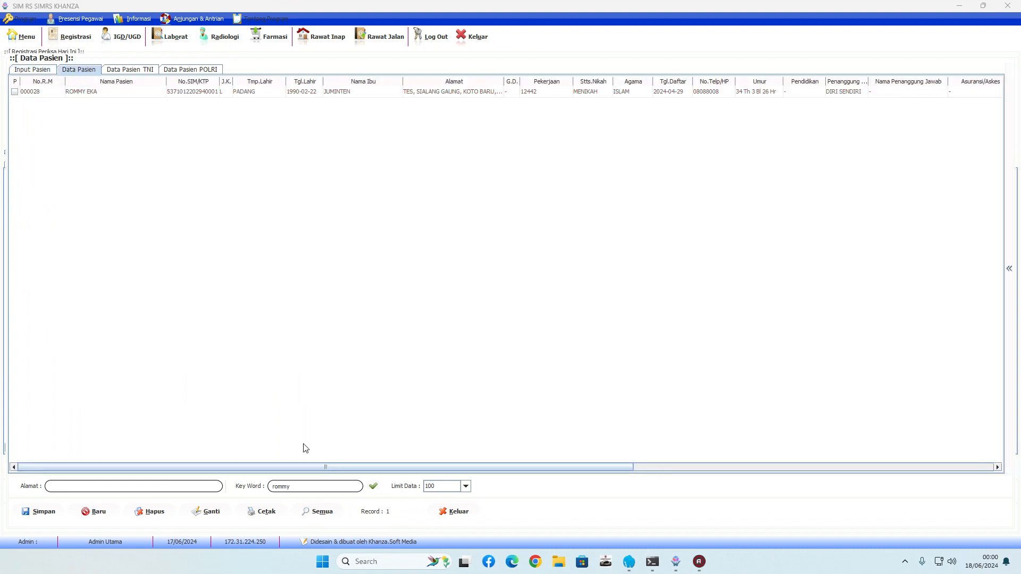
{"action": "left_click", "coordinate": [317, 511]}
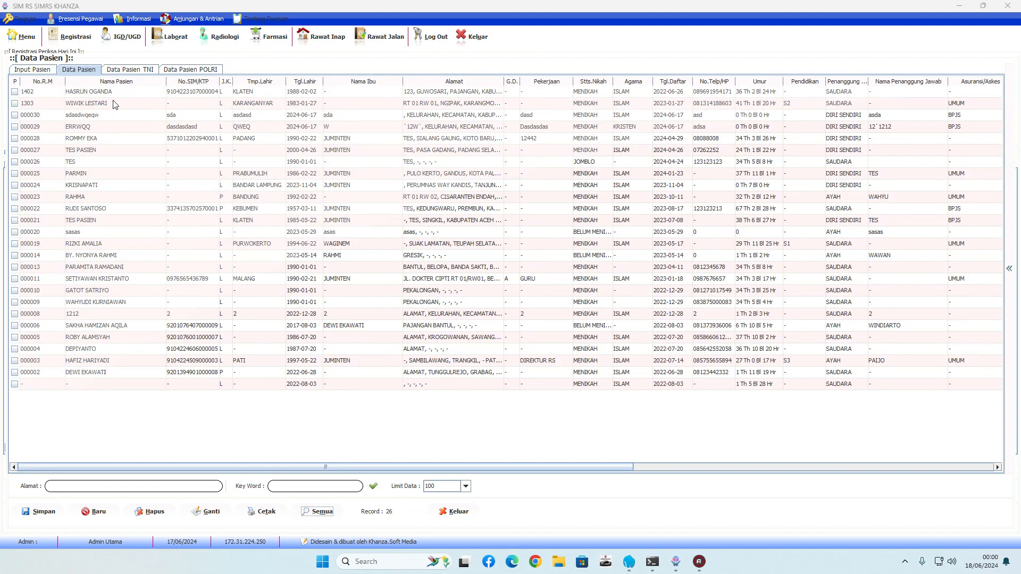
{"action": "double_click", "coordinate": [84, 140]}
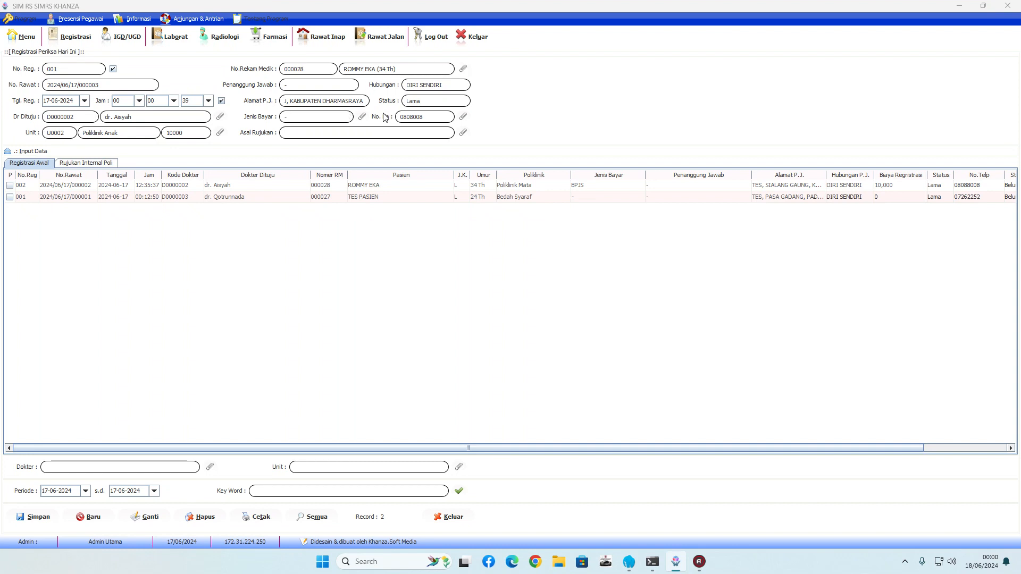
Choose BPJS as the payment type, and recheck the selected patient in the patient list.
{"action": "left_click", "coordinate": [361, 117]}
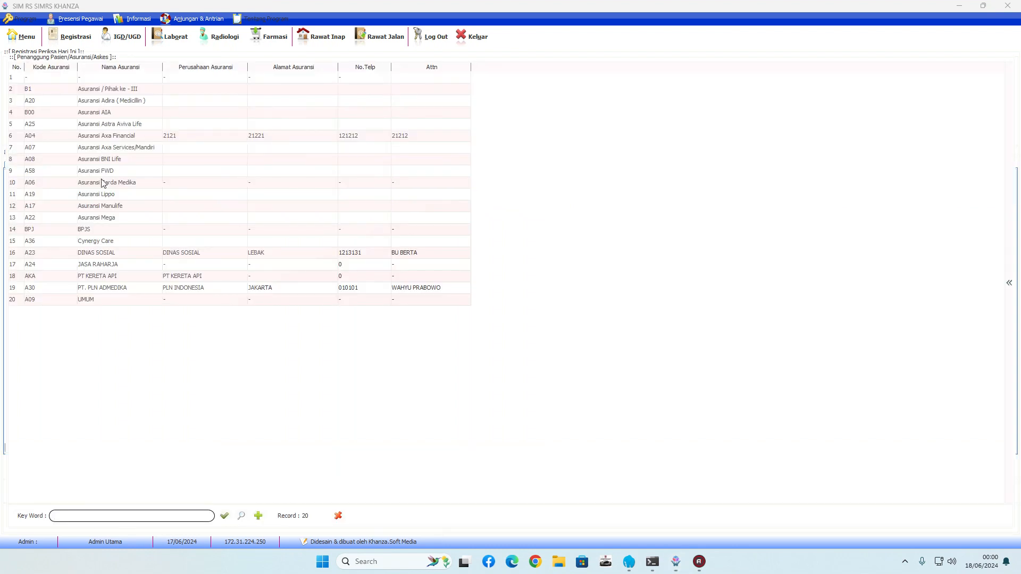
{"action": "left_click", "coordinate": [92, 230]}
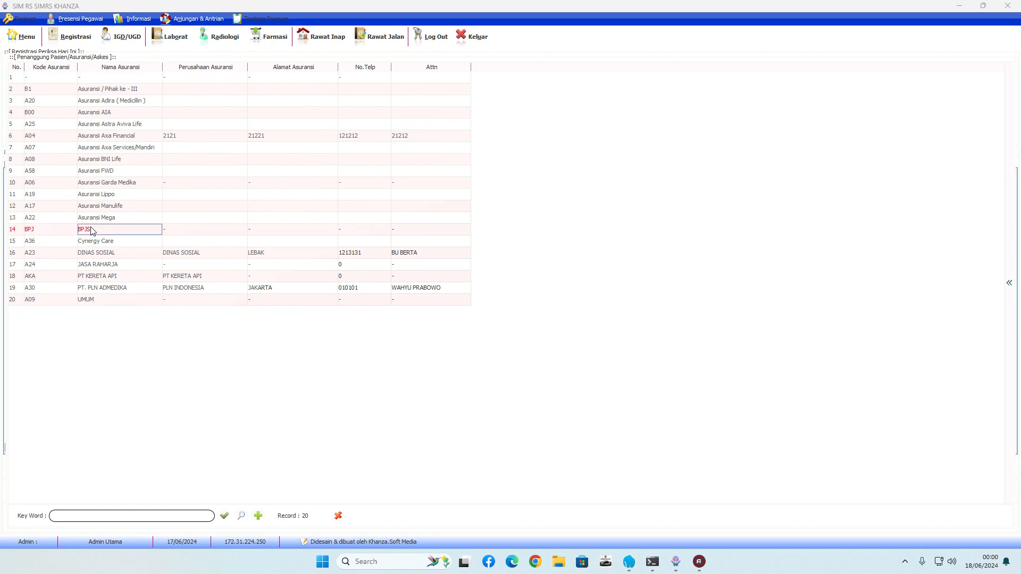
{"action": "double_click", "coordinate": [123, 231]}
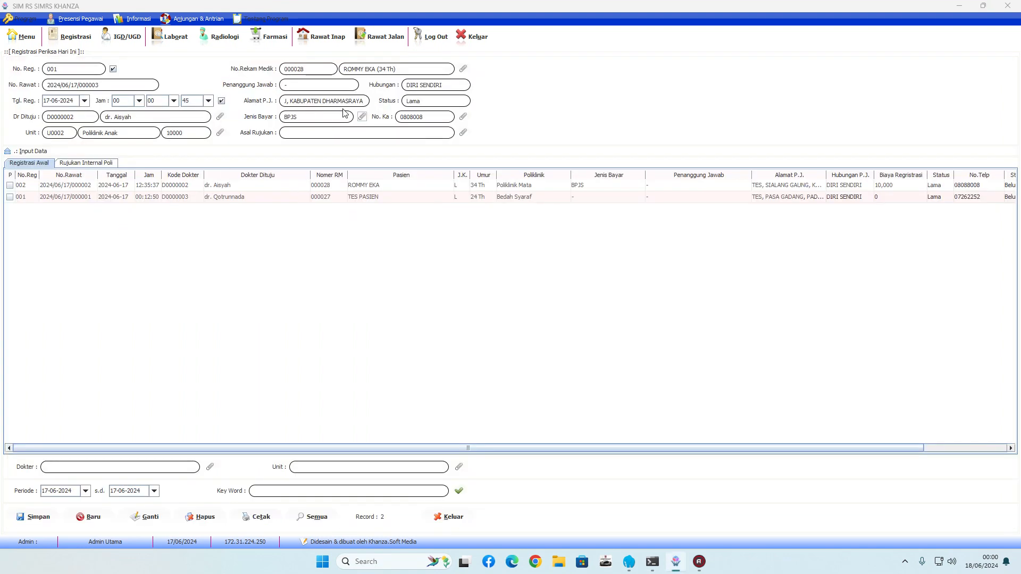
{"action": "left_click", "coordinate": [428, 117]}
{"action": "left_click", "coordinate": [463, 69]}
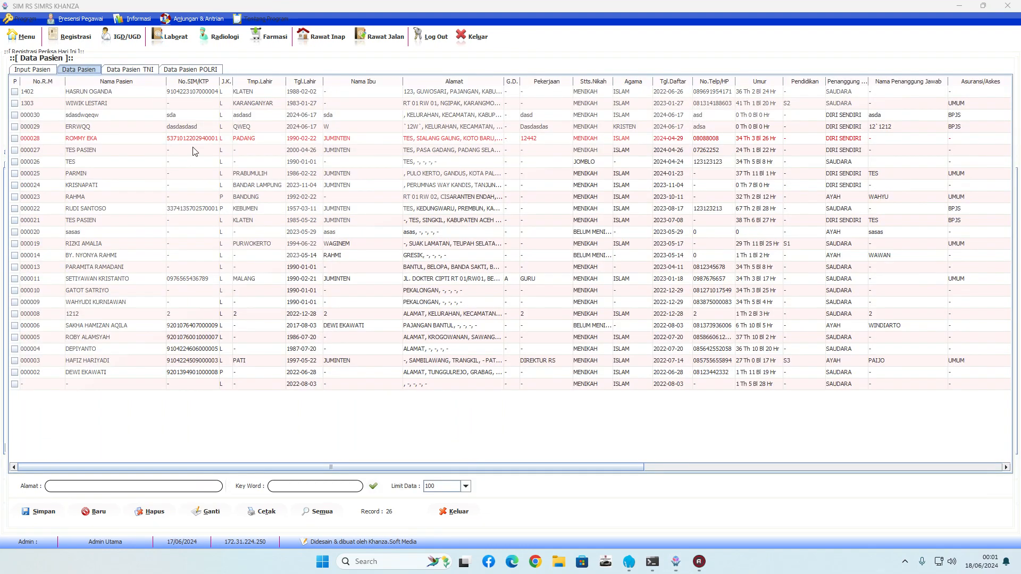
{"action": "left_click", "coordinate": [455, 512]}
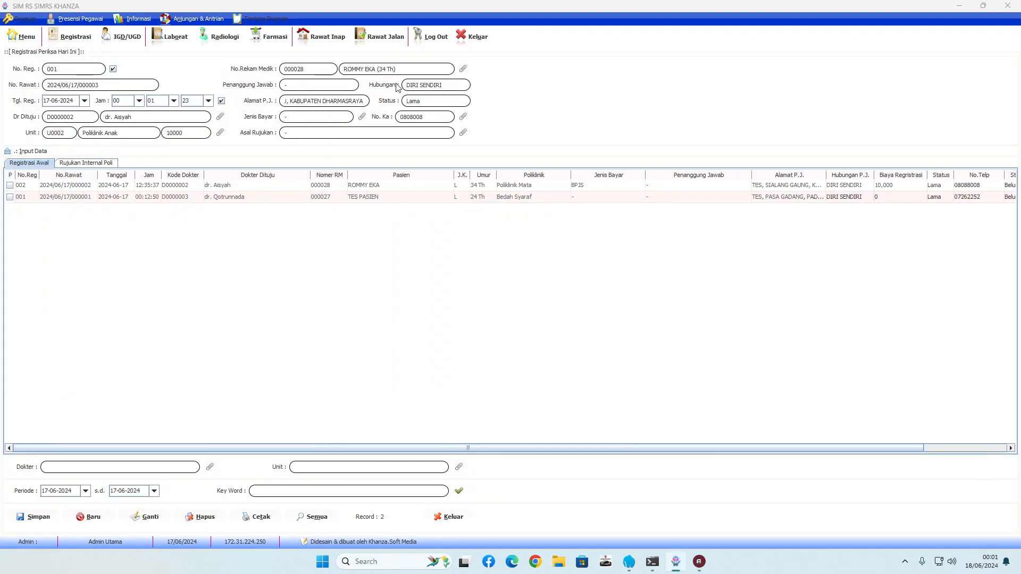
Set the registration's payment type to BPJS and save the registration.
{"action": "left_click", "coordinate": [362, 116]}
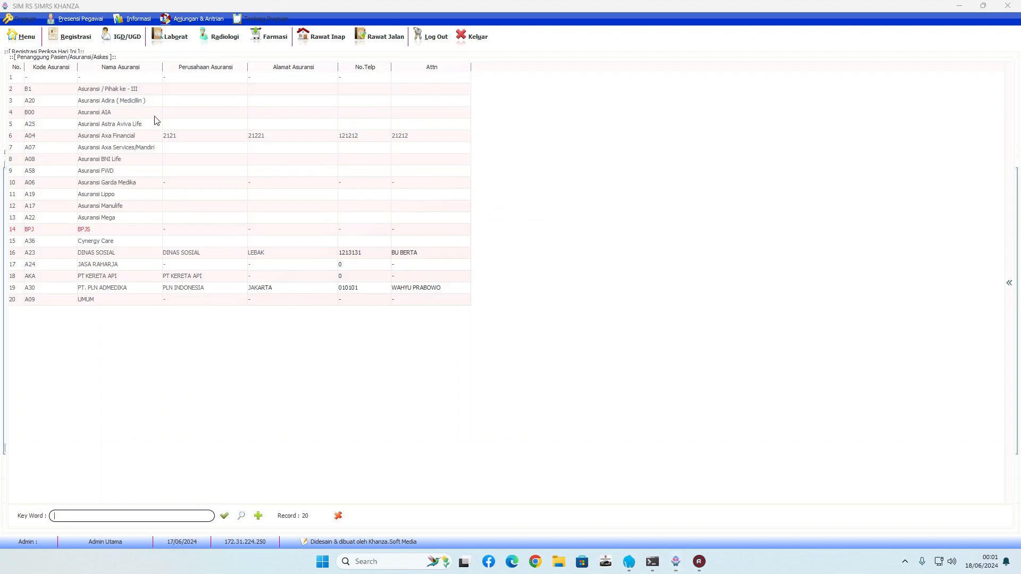
{"action": "left_click", "coordinate": [95, 230]}
{"action": "double_click", "coordinate": [95, 230]}
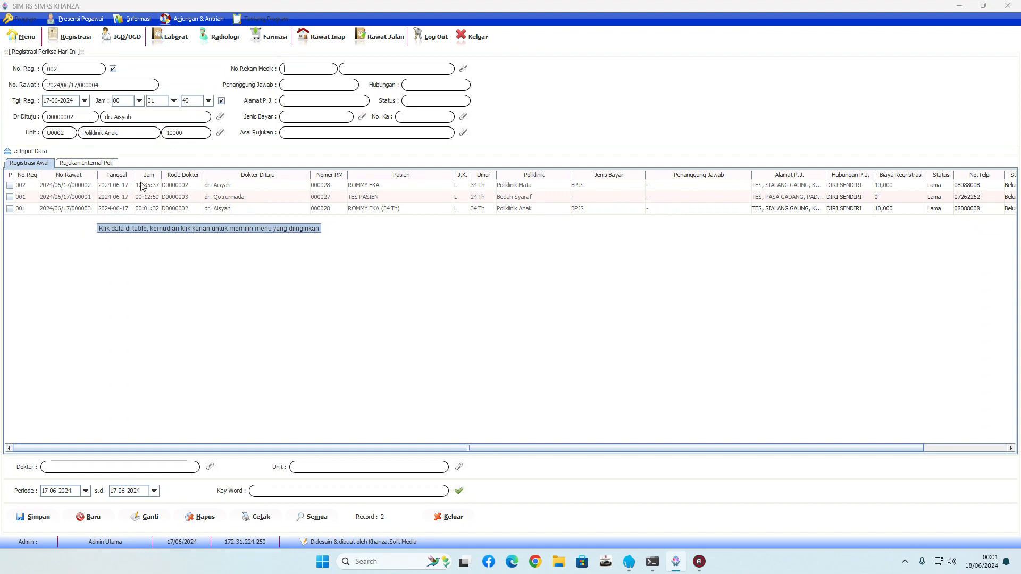
Load the existing Poliklinik Mata registration into the form, and collapse and expand the input area.
{"action": "left_click", "coordinate": [355, 188]}
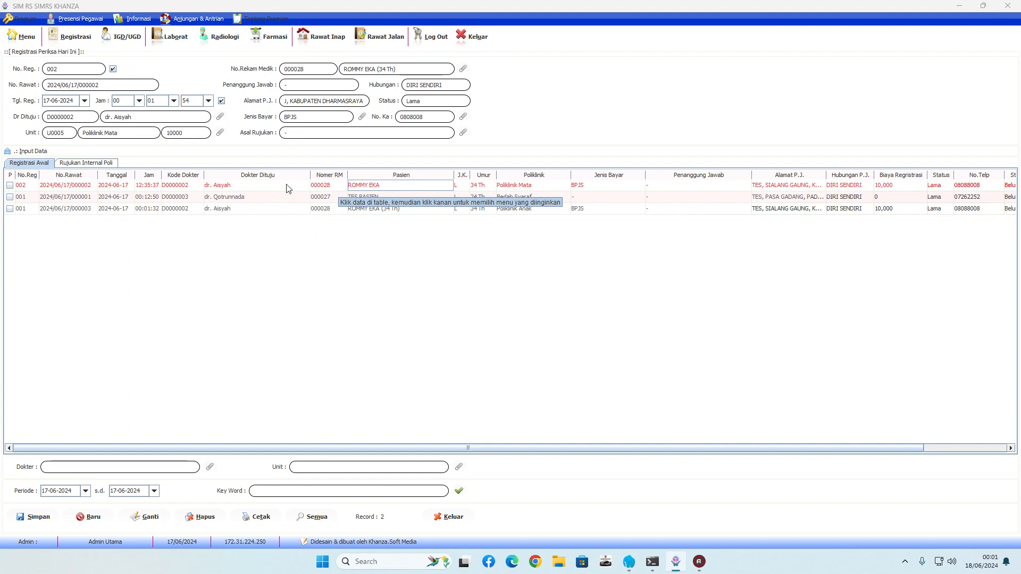
{"action": "left_click", "coordinate": [15, 153]}
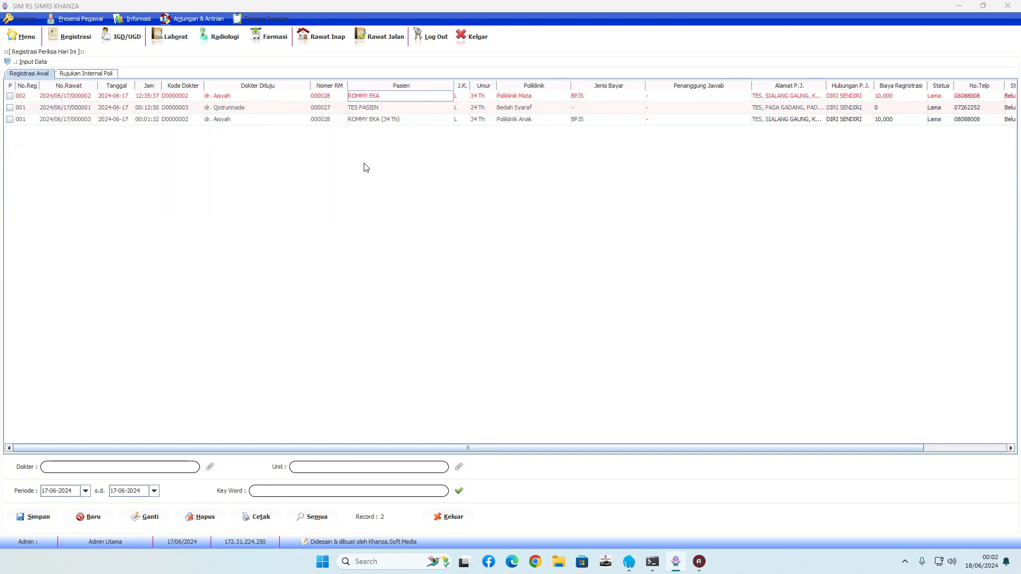
{"action": "left_click", "coordinate": [8, 62]}
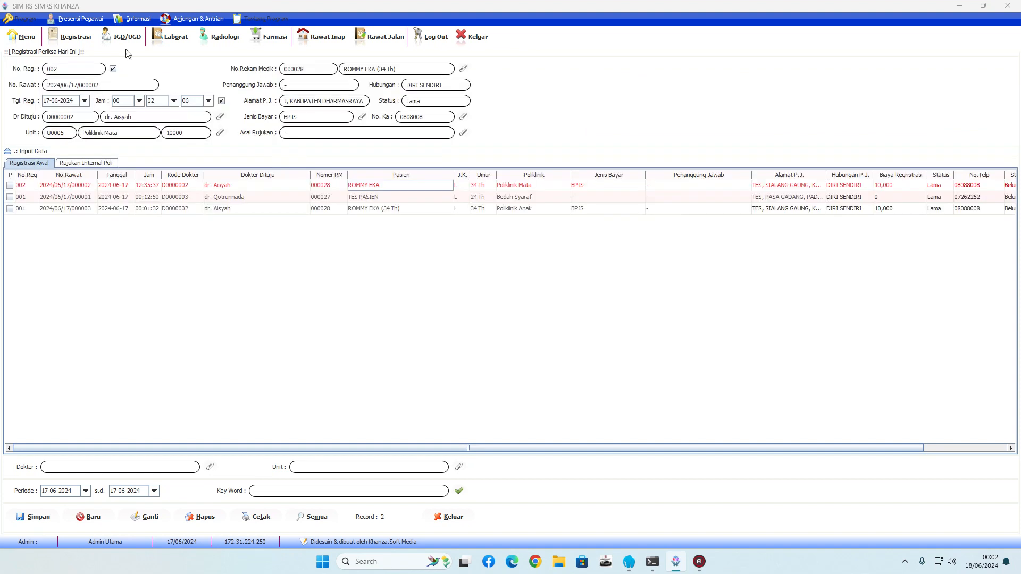
Open the patient list from the registration form and select the patient in the fifth row.
{"action": "left_click", "coordinate": [463, 70]}
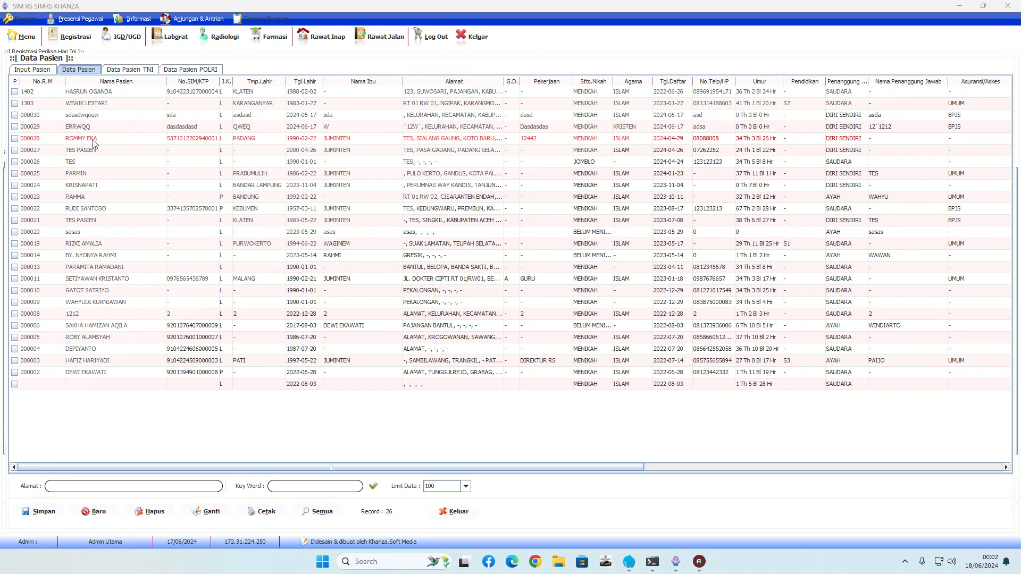
{"action": "left_click", "coordinate": [90, 128]}
{"action": "left_click", "coordinate": [88, 140]}
{"action": "left_click", "coordinate": [83, 126]}
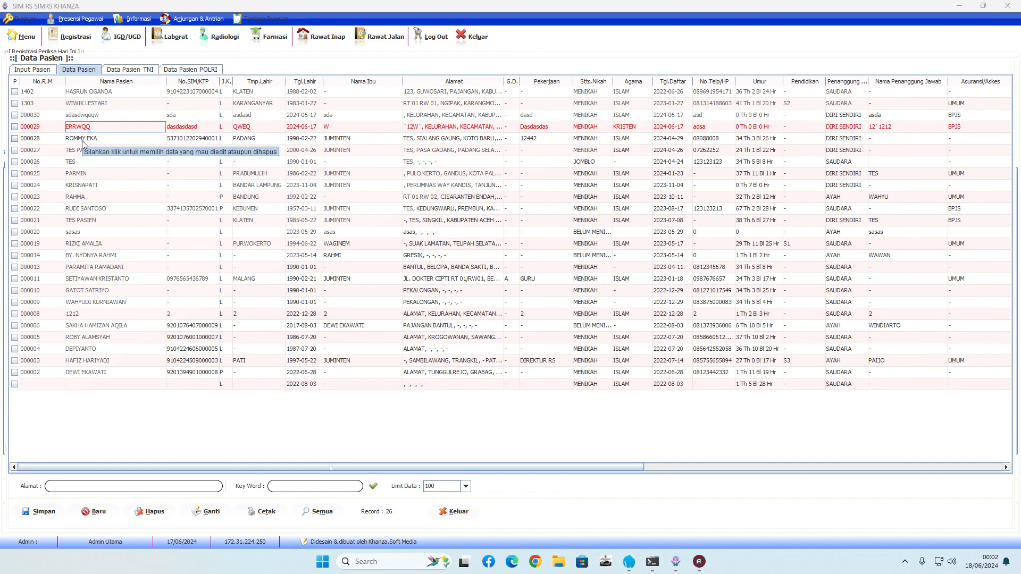
{"action": "left_click", "coordinate": [83, 141]}
{"action": "left_click", "coordinate": [82, 128]}
{"action": "left_click", "coordinate": [83, 139]}
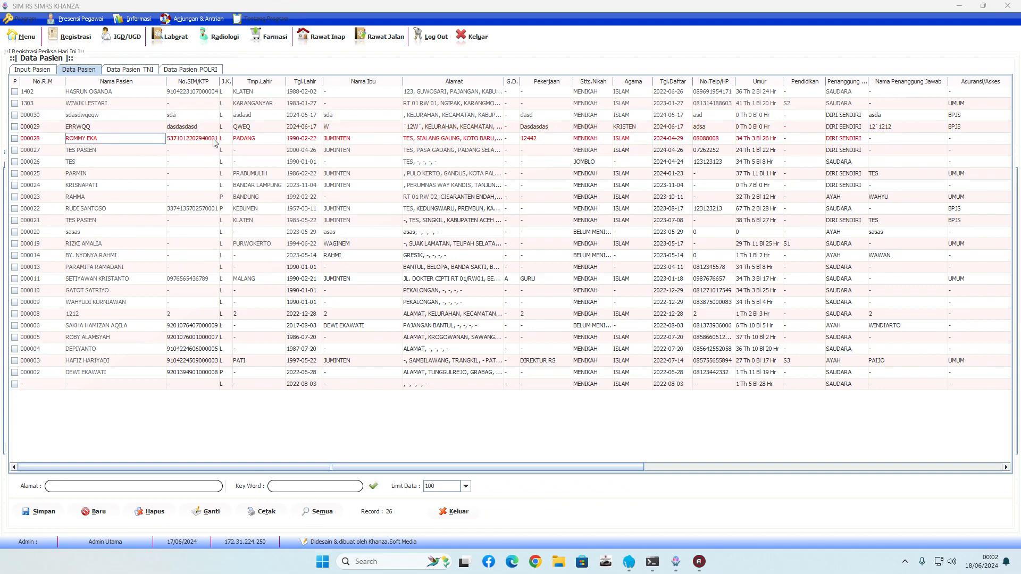
Review the selected patient's full details in the patient entry form, and reselect the fifth-row patient in the patient list.
{"action": "left_click", "coordinate": [44, 71]}
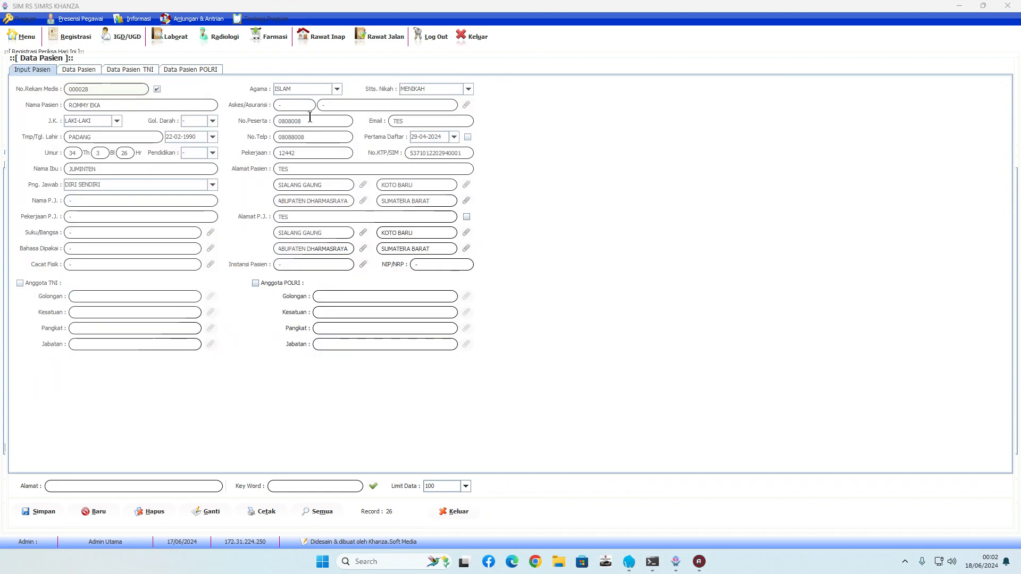
{"action": "left_click", "coordinate": [90, 71]}
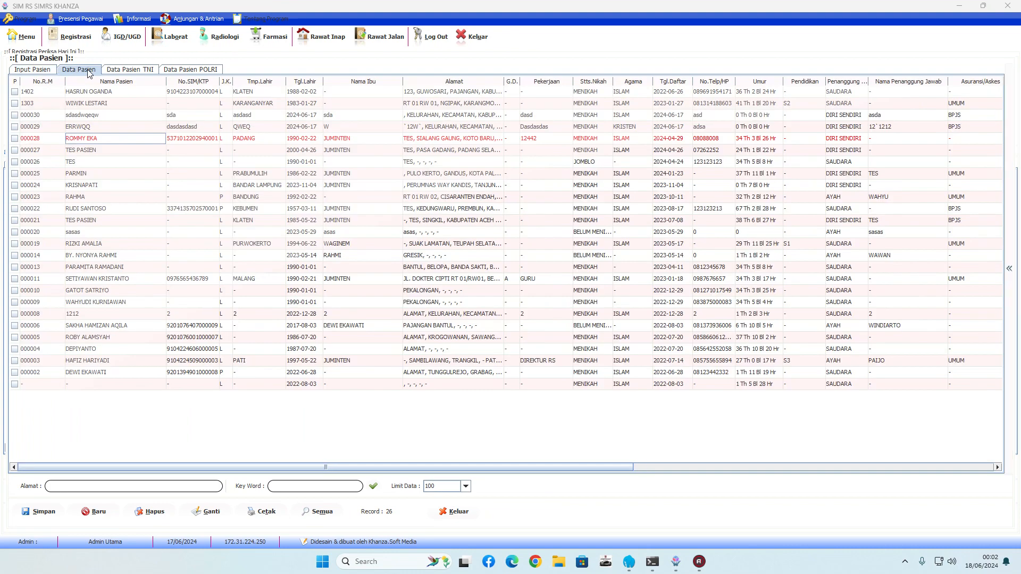
{"action": "left_click", "coordinate": [94, 149]}
{"action": "left_click", "coordinate": [87, 128]}
{"action": "left_click", "coordinate": [92, 139]}
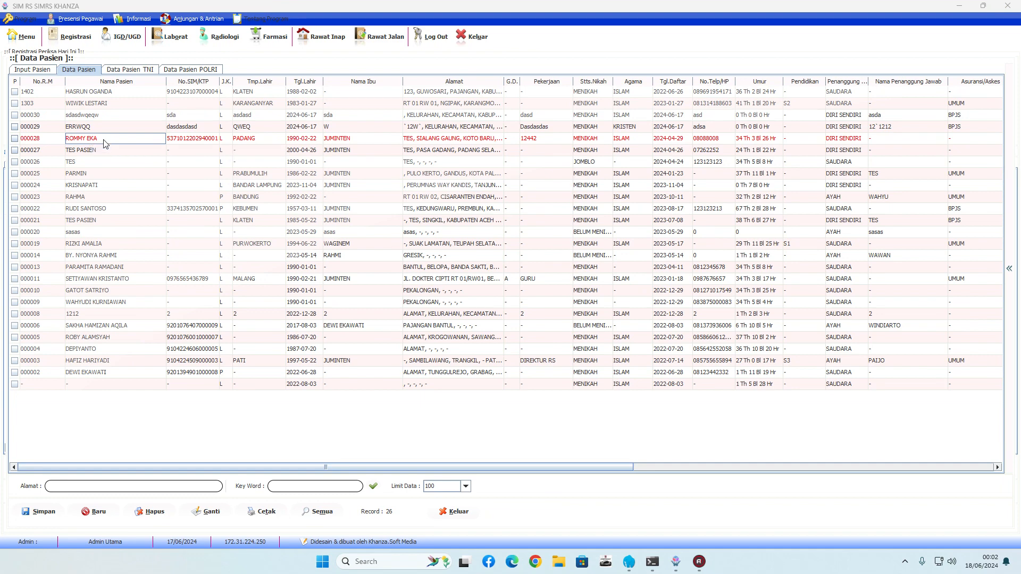
Change and save the last digit of the selected patient's KTP/SIM number, and widen the No.SIM/KTP column to check it in the list.
{"action": "left_click", "coordinate": [44, 72]}
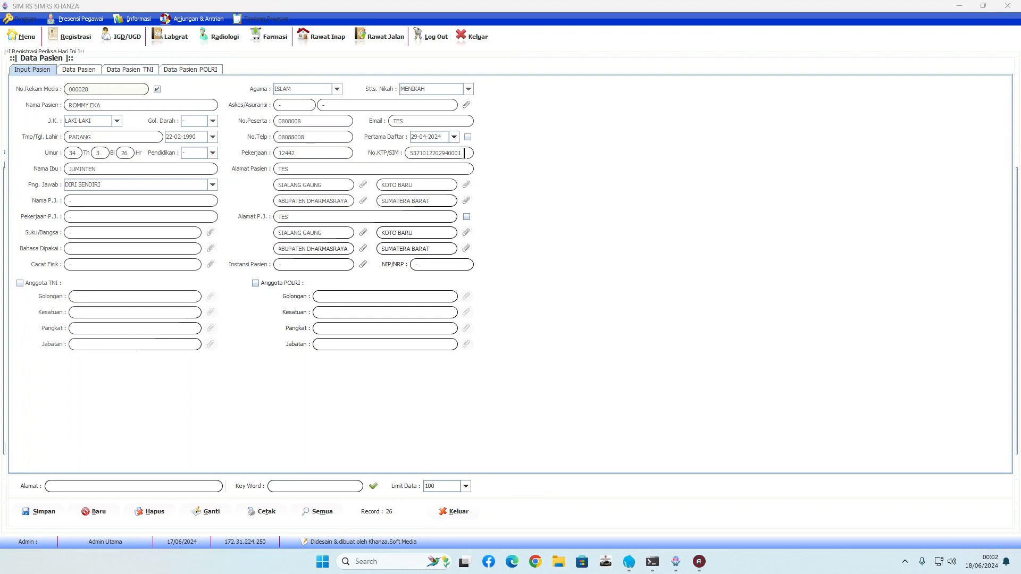
{"action": "key", "text": "BackSpace"}
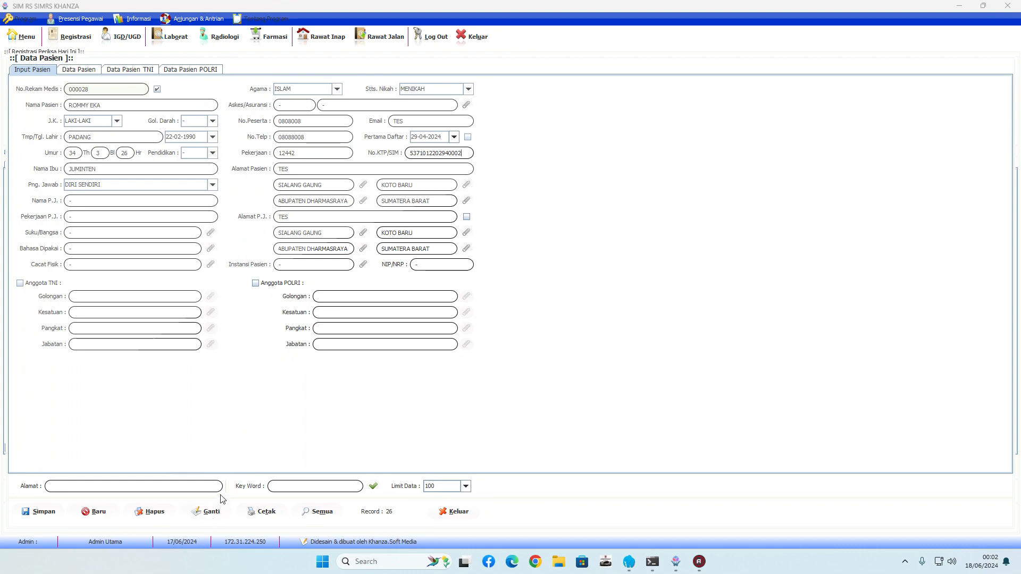
{"action": "left_click", "coordinate": [211, 511]}
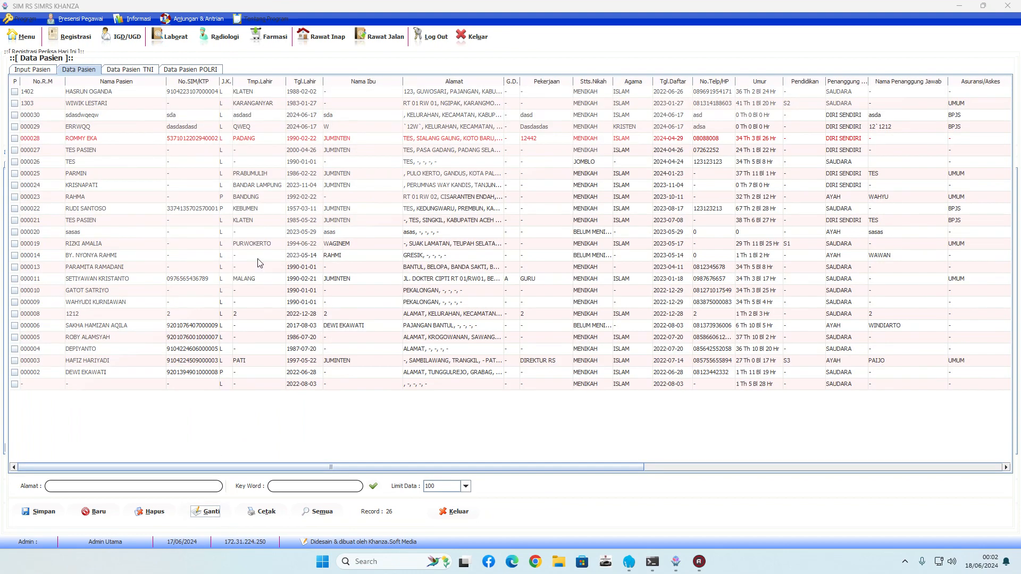
{"action": "left_click_drag", "start_coordinate": [218, 81], "coordinate": [225, 81]}
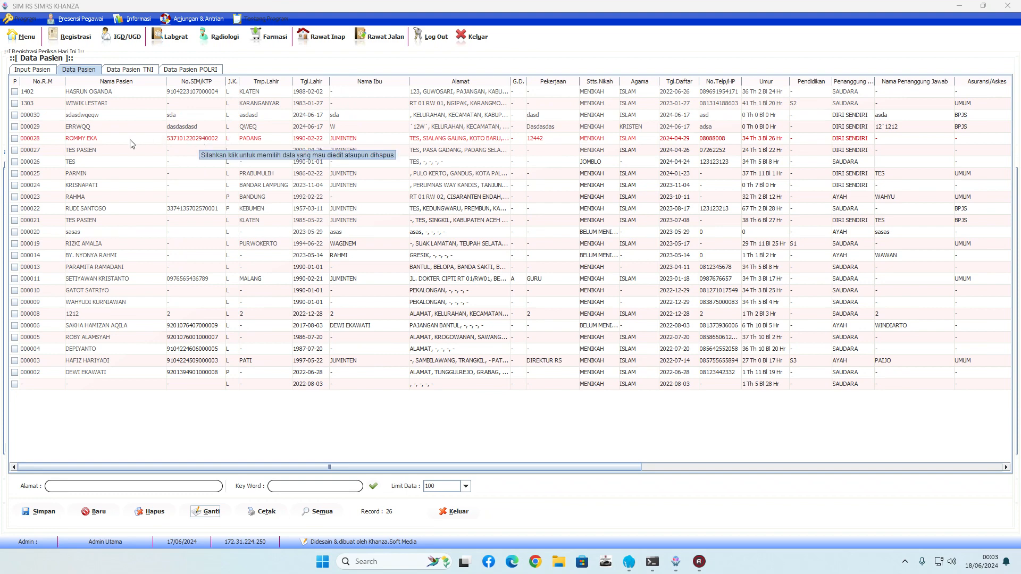
{"action": "left_click", "coordinate": [101, 139]}
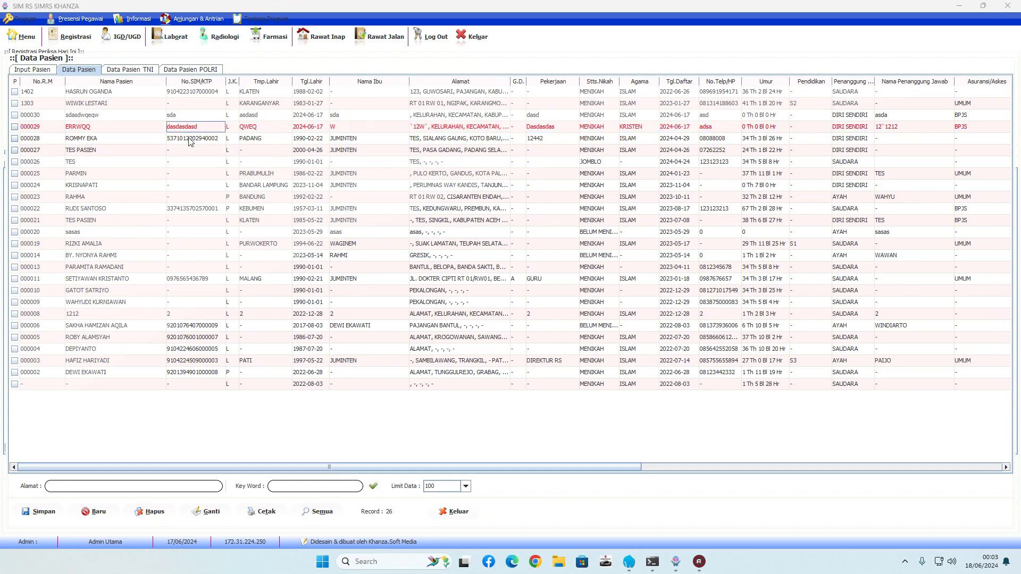
Return from the patient data to the registrations, reload the full list and collapse the registration input area.
{"action": "left_click", "coordinate": [452, 512]}
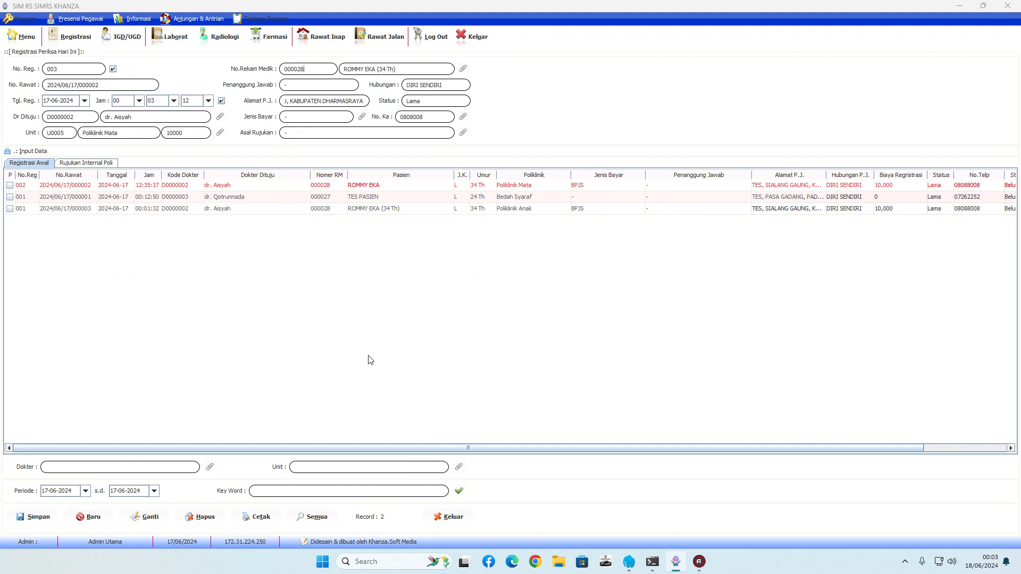
{"action": "left_click", "coordinate": [316, 519]}
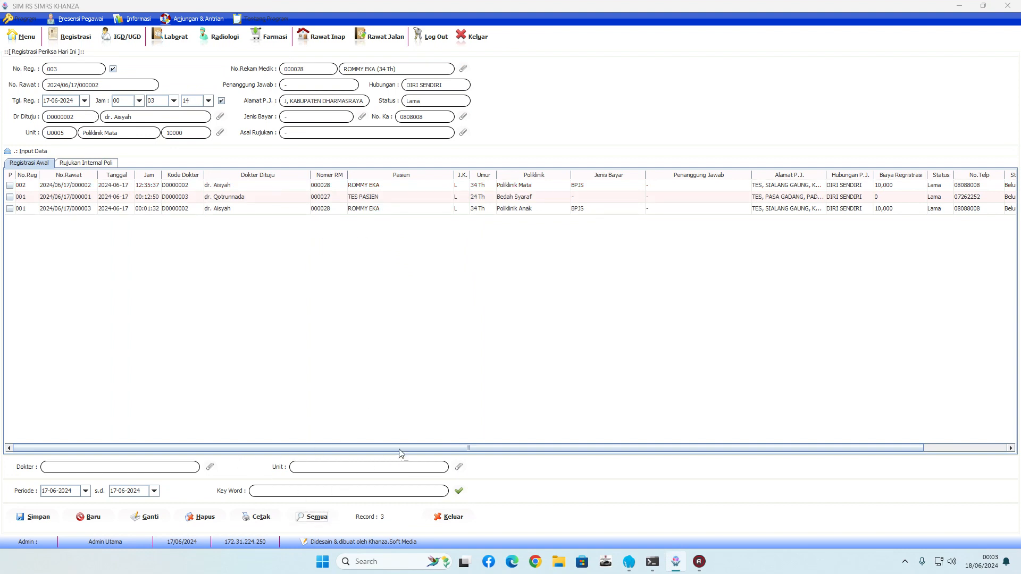
{"action": "left_click_drag", "start_coordinate": [402, 450], "coordinate": [282, 450]}
{"action": "left_click", "coordinate": [7, 152]}
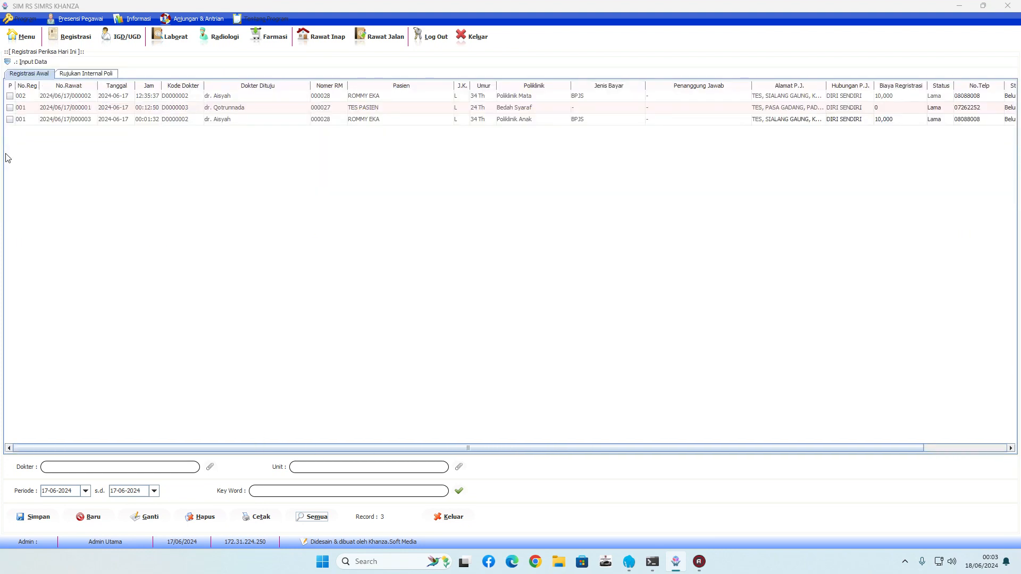